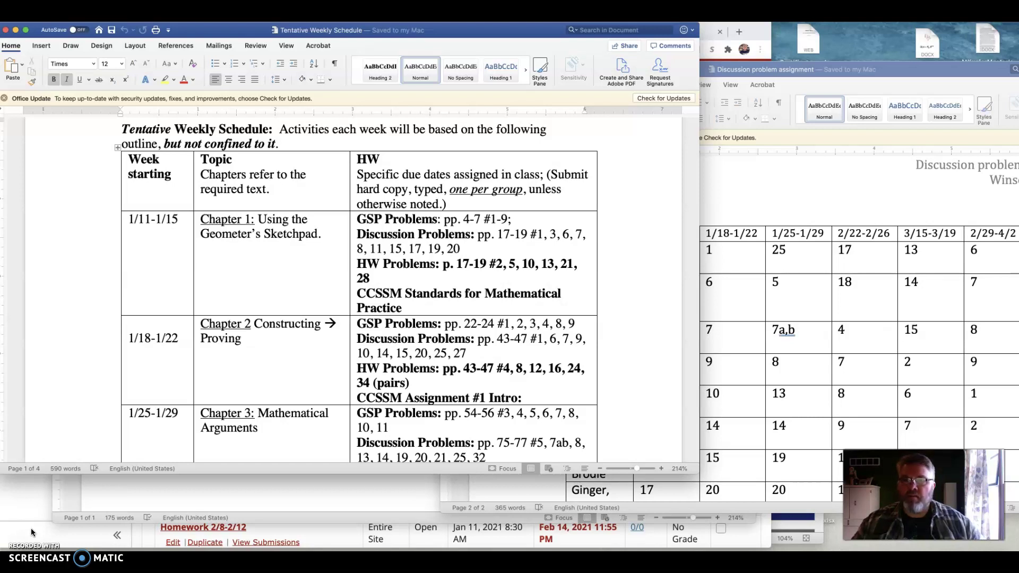
Bring the Discussion problem assignment document forward and scroll through its instructions
left_click(227, 247)
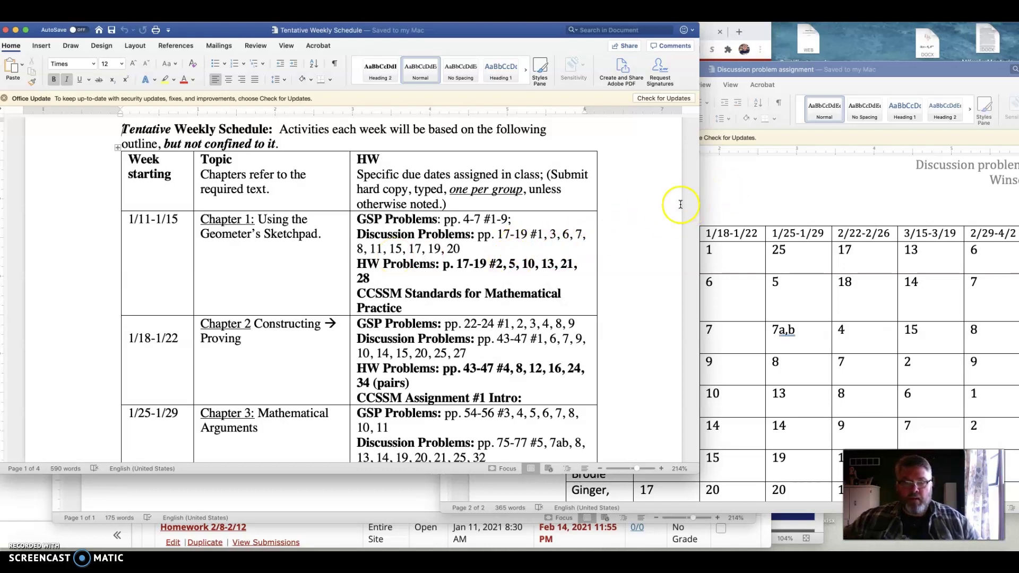
left_click(770, 204)
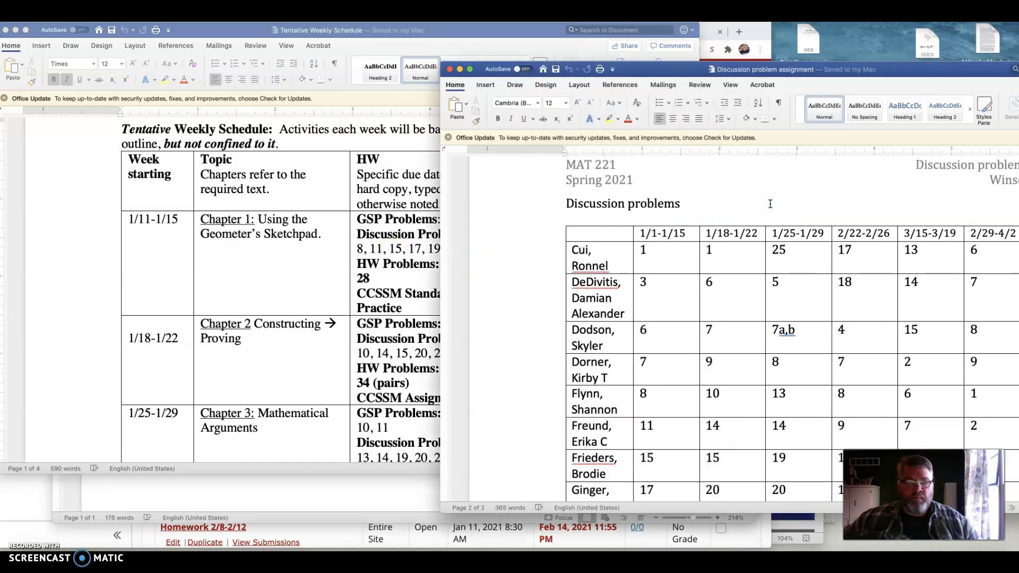
scroll(770, 204, "down", 5)
scroll(770, 204, "up", 8)
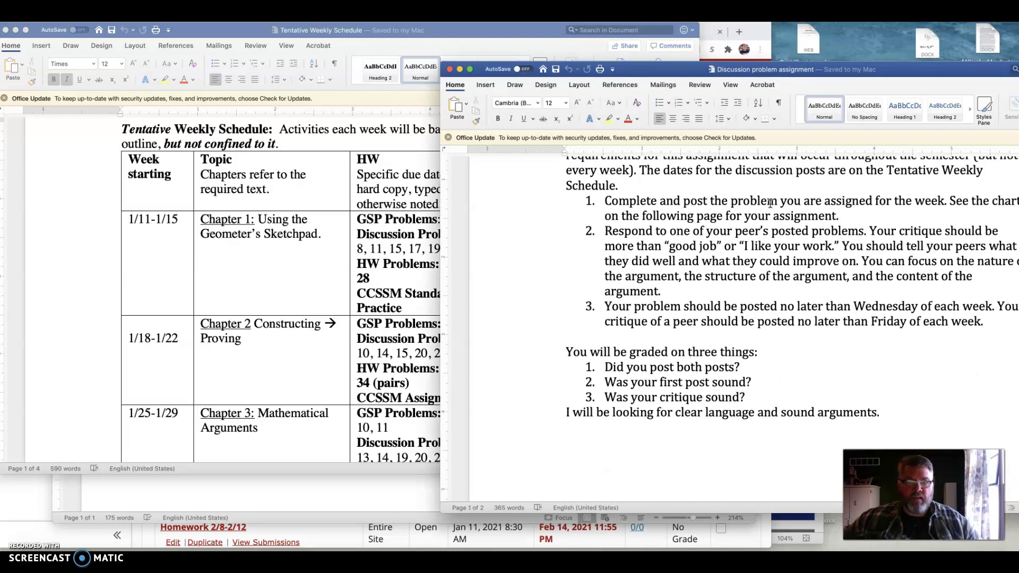
scroll(770, 203, "up", 1)
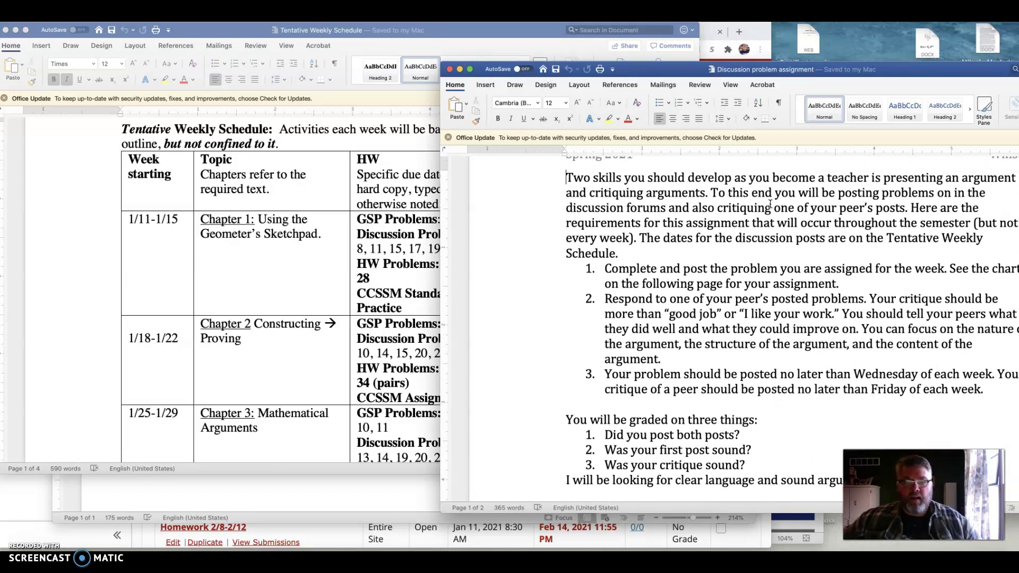
scroll(770, 203, "down", 6)
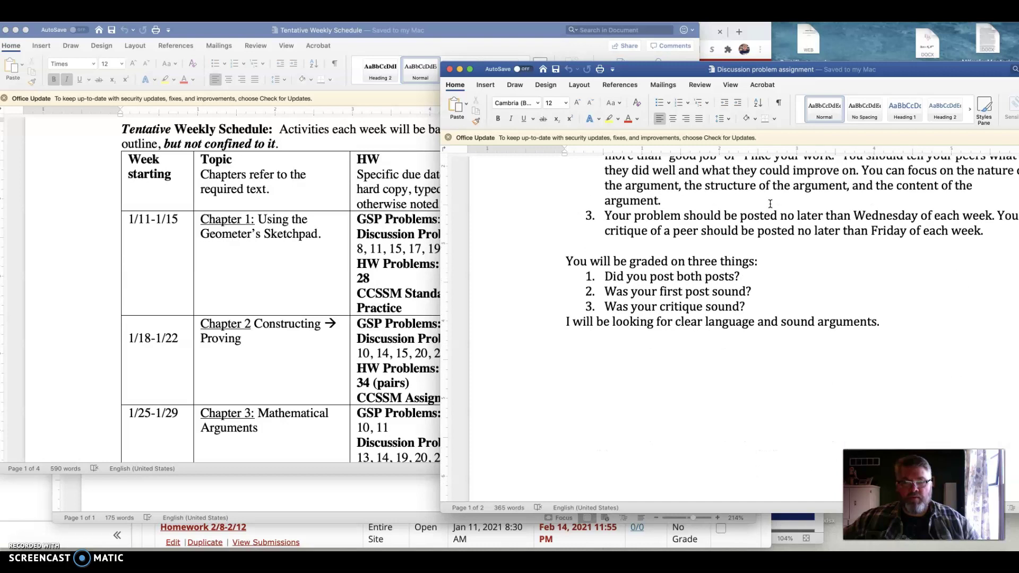
scroll(769, 204, "up", 6)
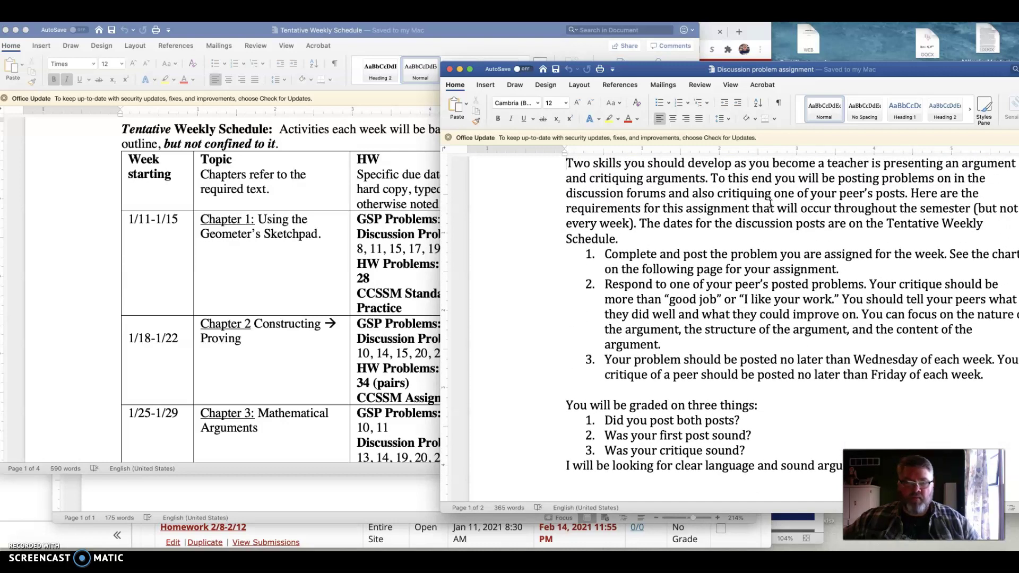
Review the student assignment table on page 2, then return to the Tentative Weekly Schedule
left_click(578, 250)
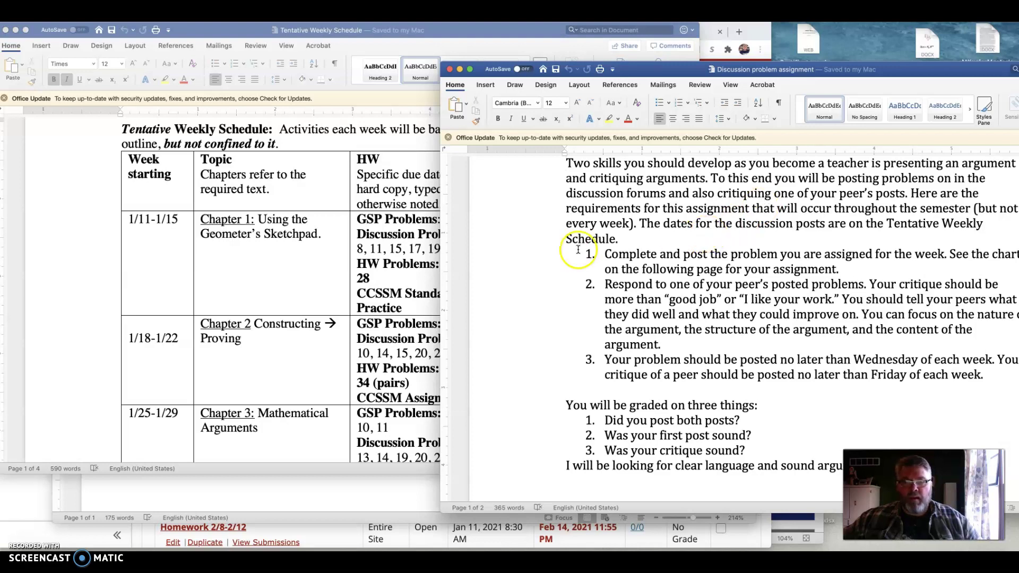
scroll(566, 254, "down", 20)
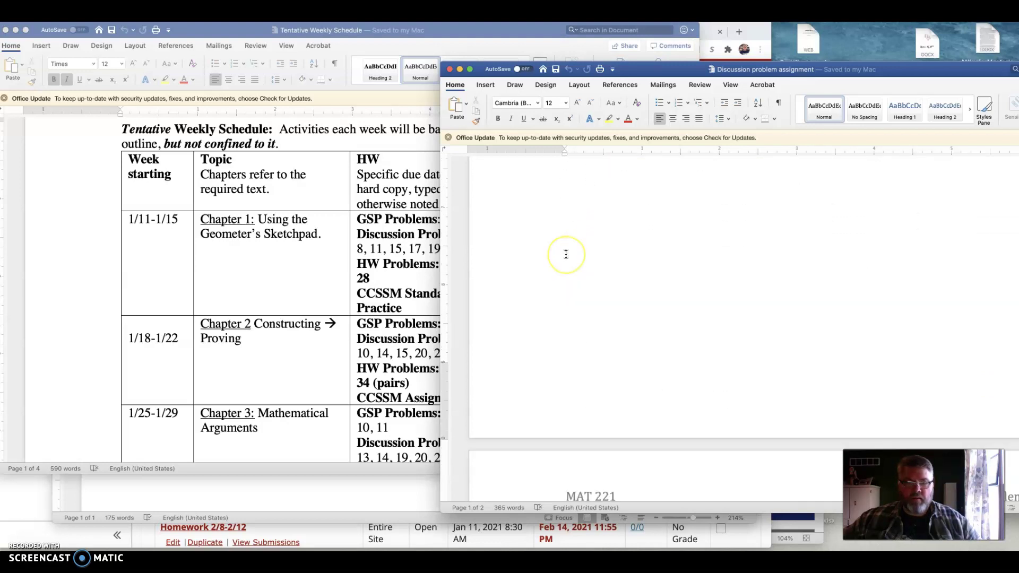
scroll(565, 254, "down", 7)
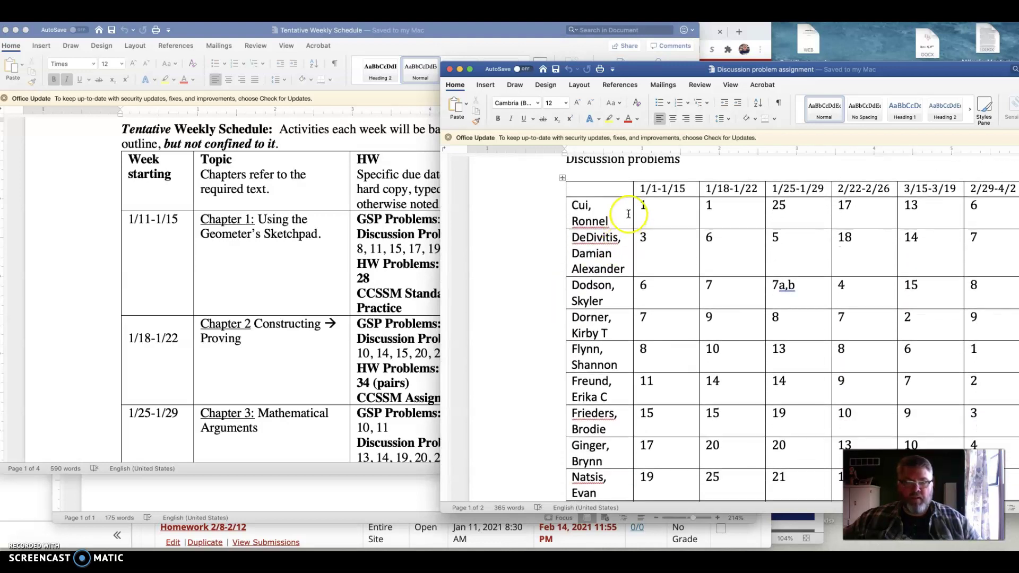
left_click(671, 393)
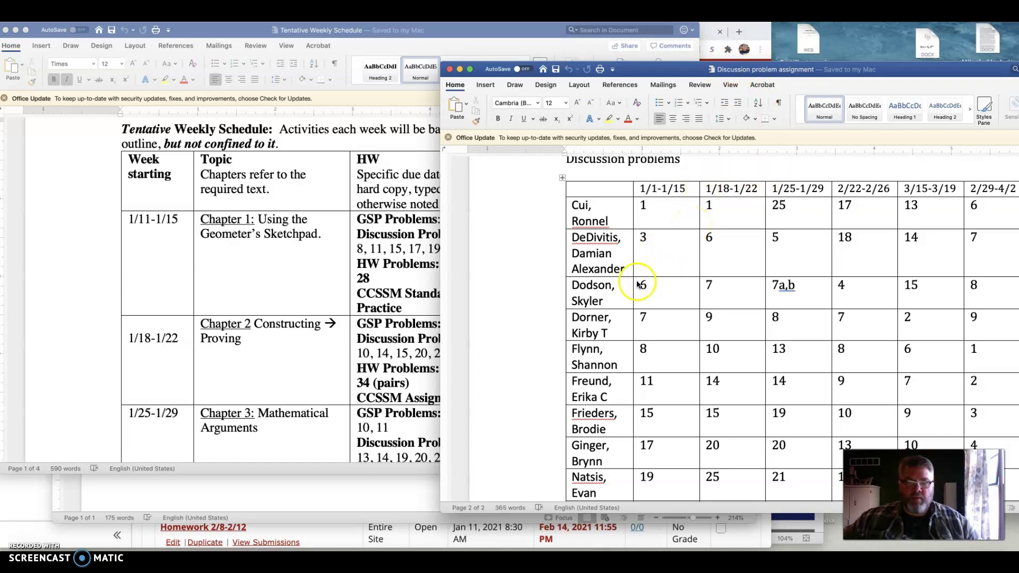
left_click(415, 256)
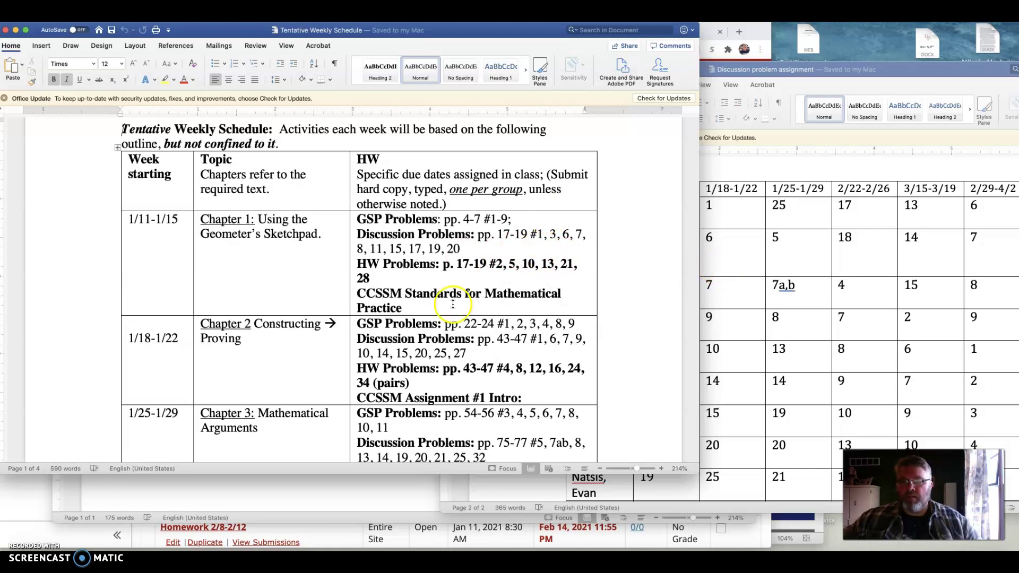
In ReggieNet, go to the course forums and open the Discussion 1/11 - 1/15 topic
left_click(112, 554)
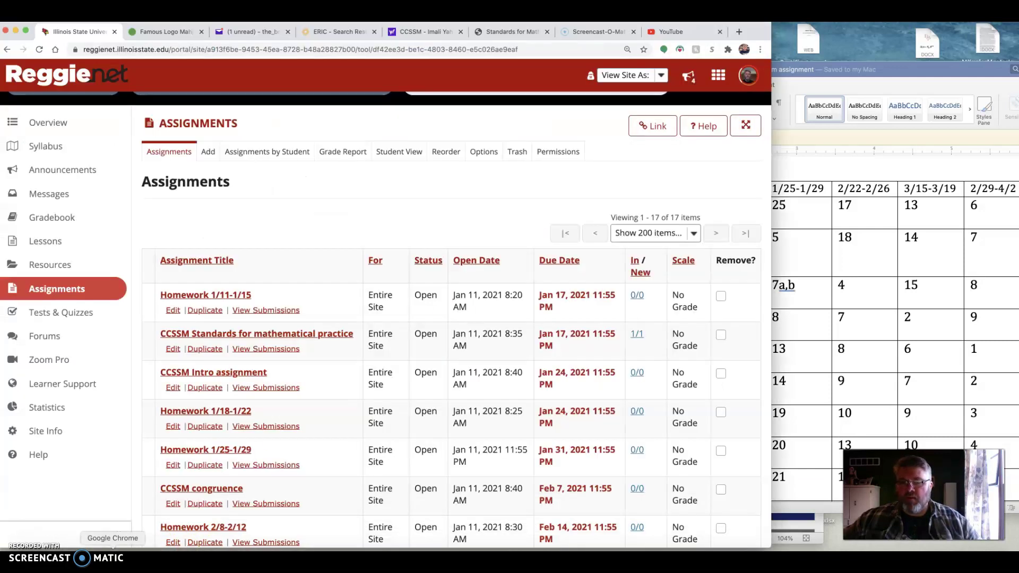
left_click(62, 342)
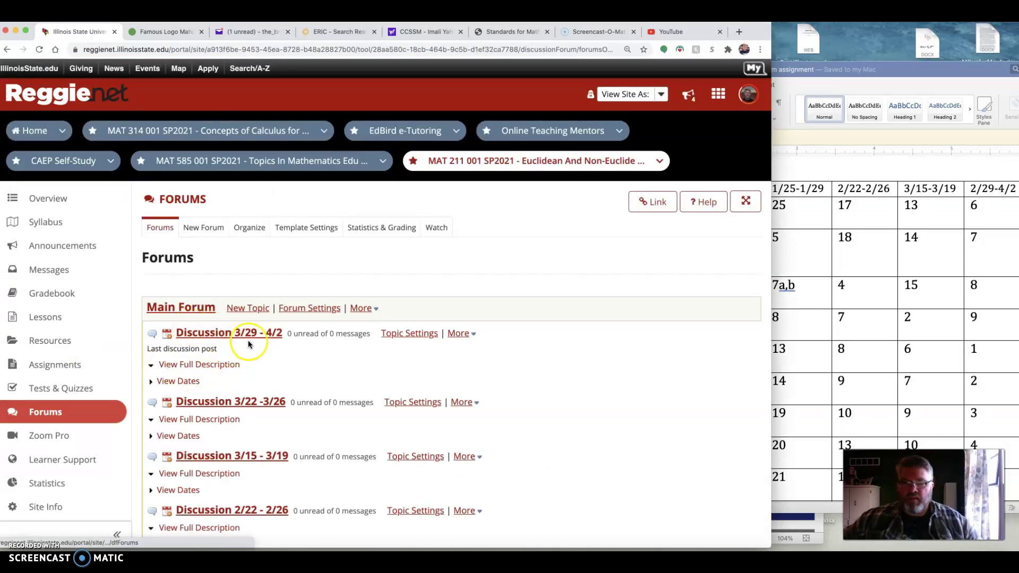
scroll(247, 340, "down", 5)
scroll(249, 340, "down", 2)
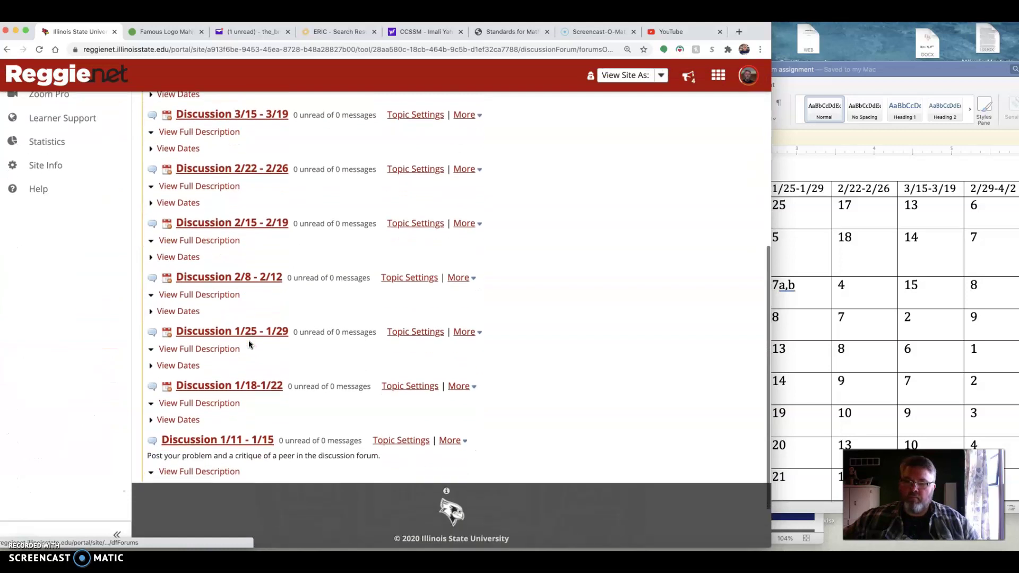
left_click(221, 438)
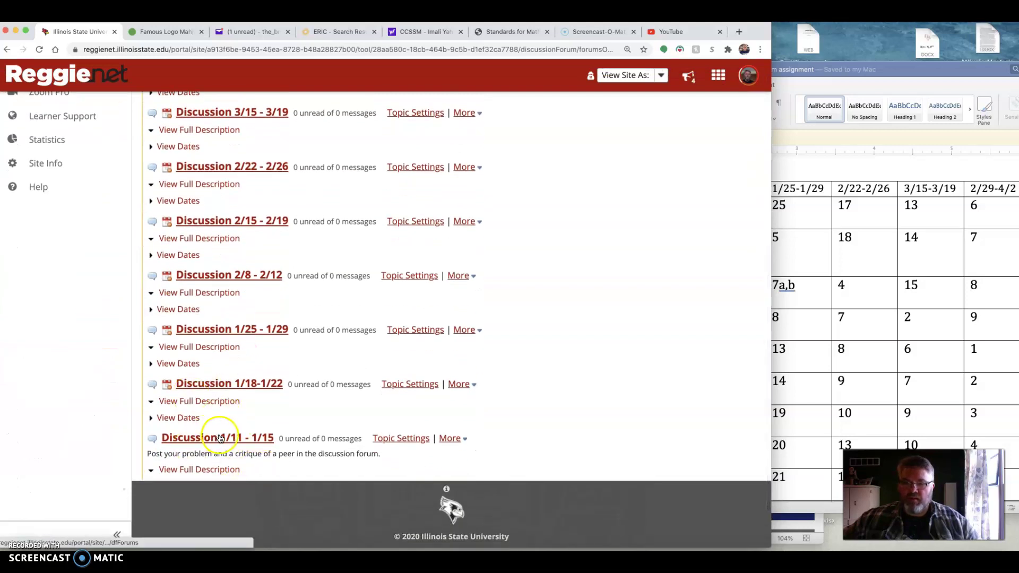
left_click(245, 441)
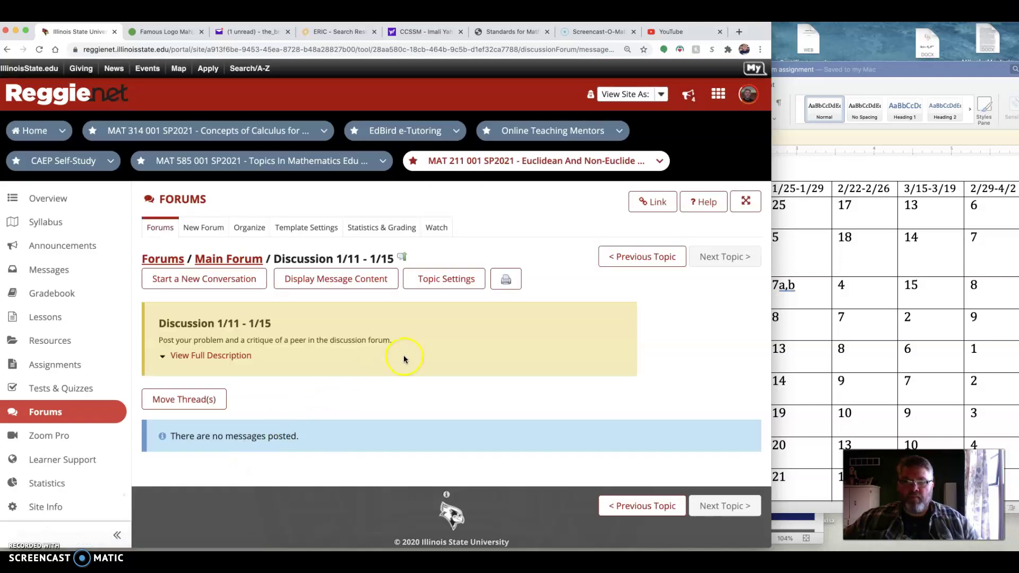
Start a new conversation in that topic and place the cursor in the blank Title field
left_click(229, 281)
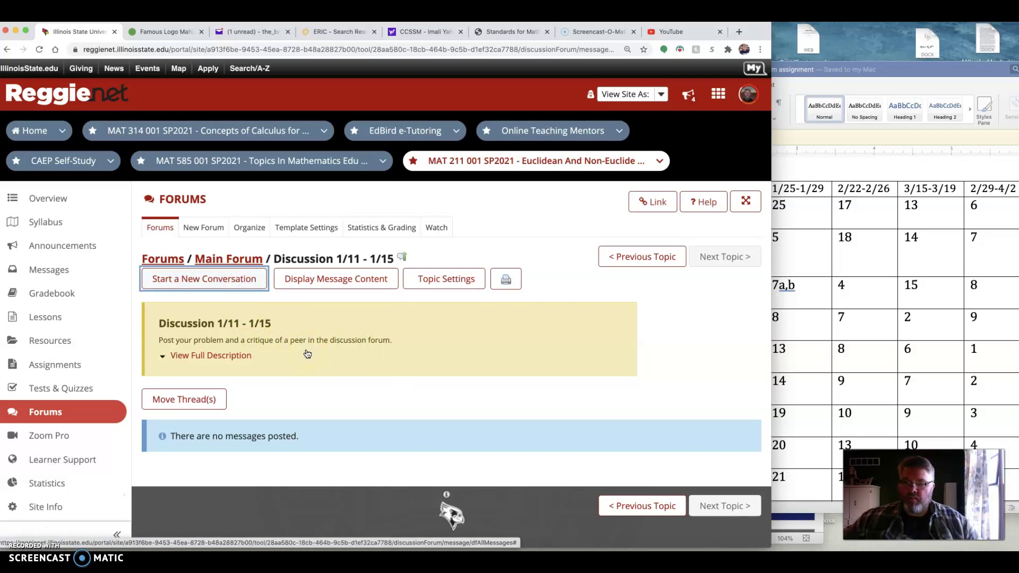
left_click(240, 322)
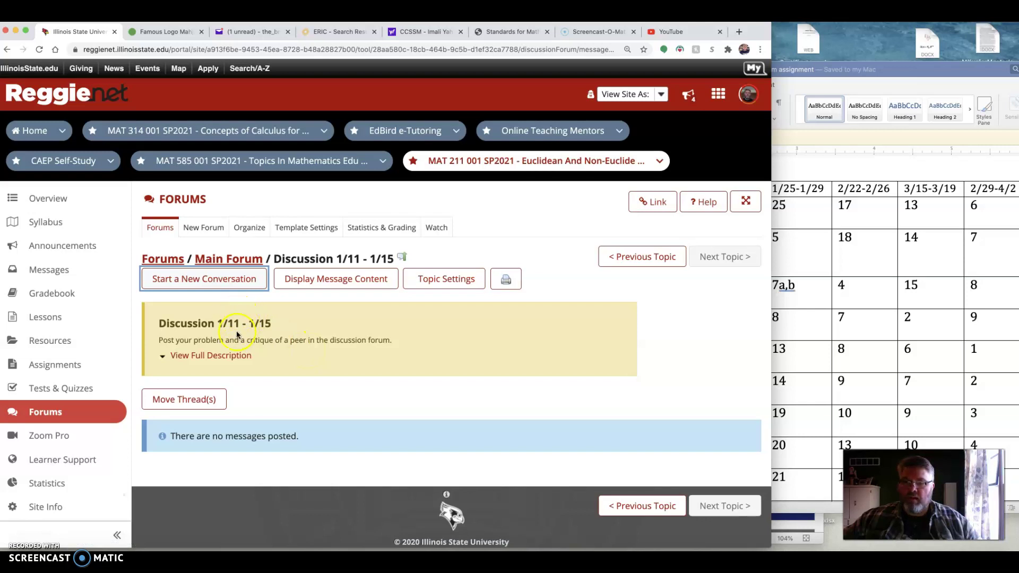
left_click(214, 280)
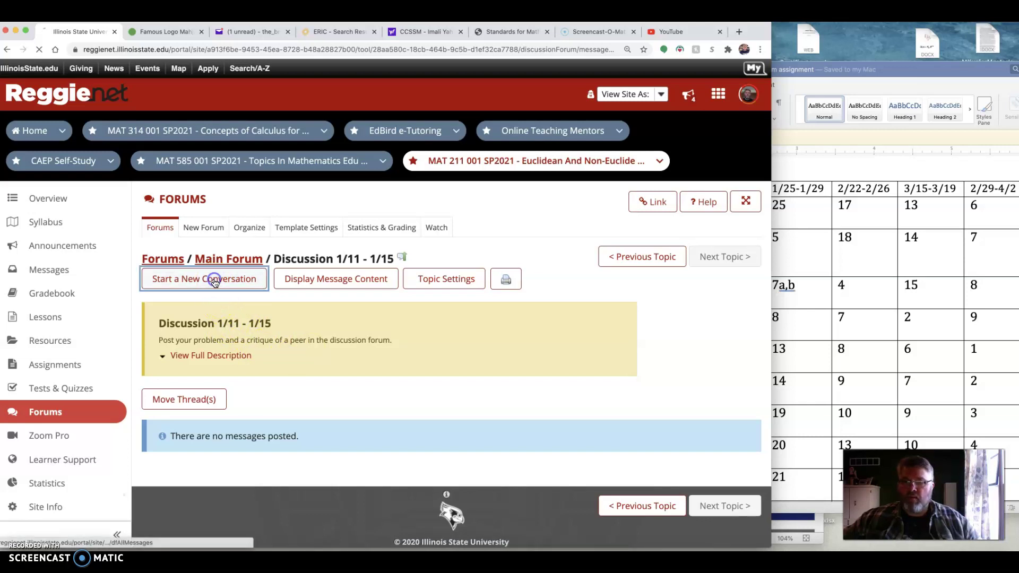
left_click(296, 430)
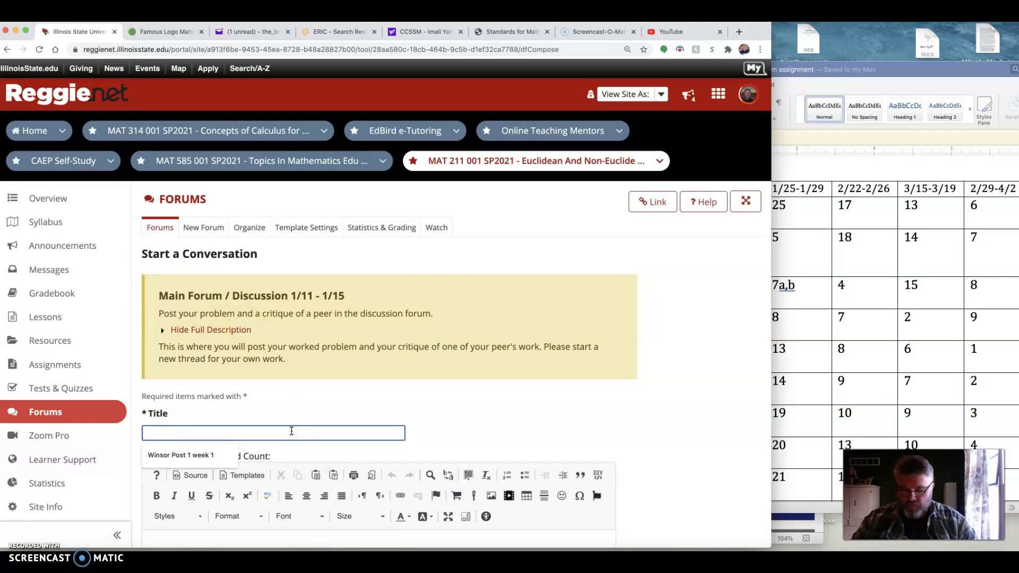
Enter the sample title 'Sk', scroll the form, cancel the draft, and return to Word
type("Skyler's first post")
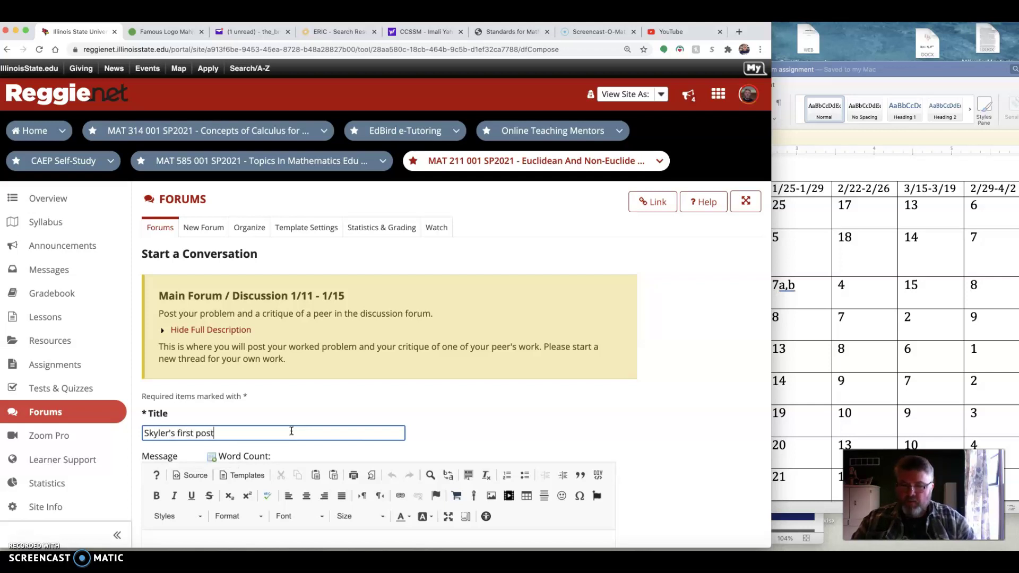
scroll(291, 431, "down", 3)
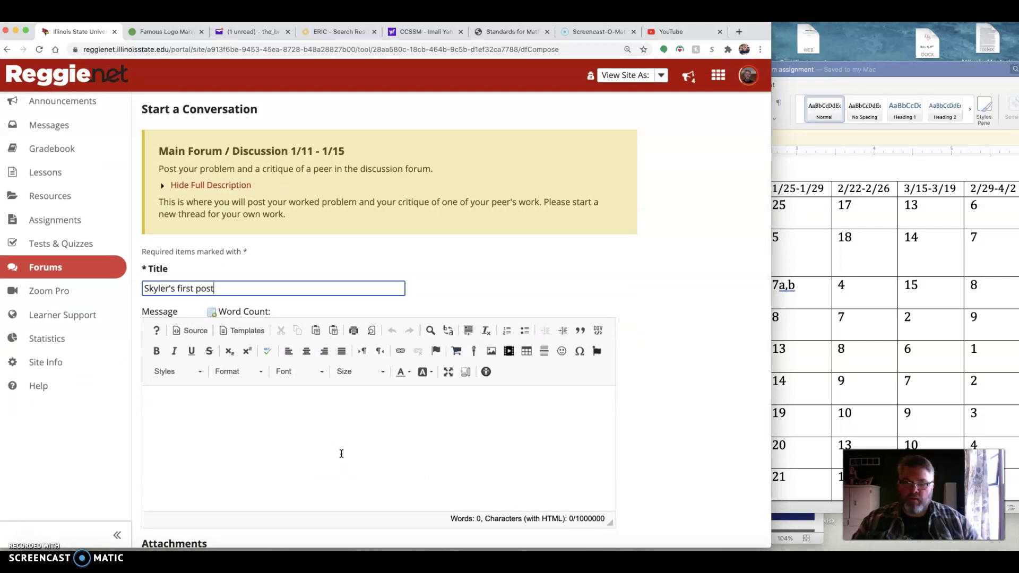
scroll(341, 453, "down", 4)
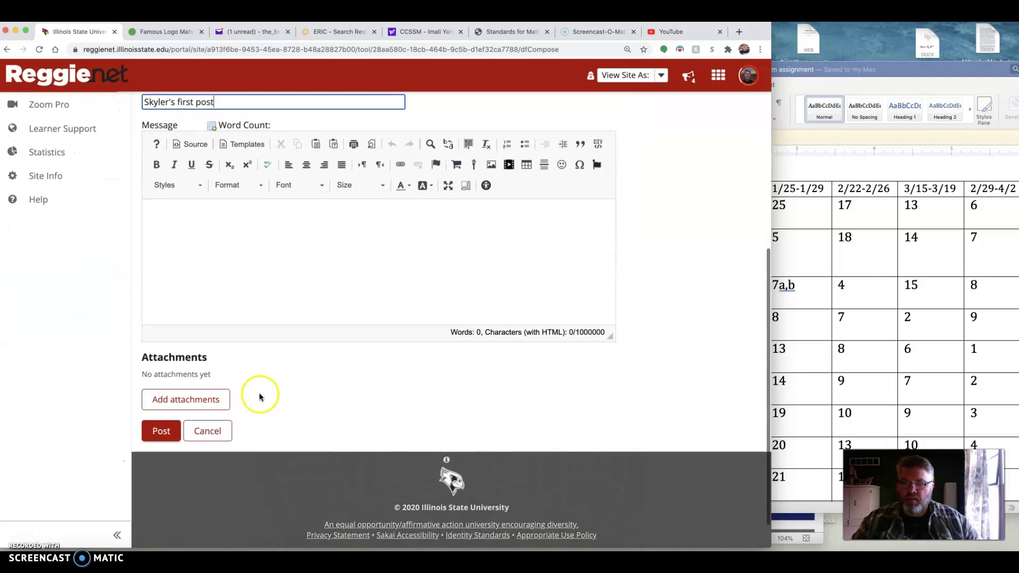
scroll(371, 391, "up", 5)
scroll(371, 391, "down", 4)
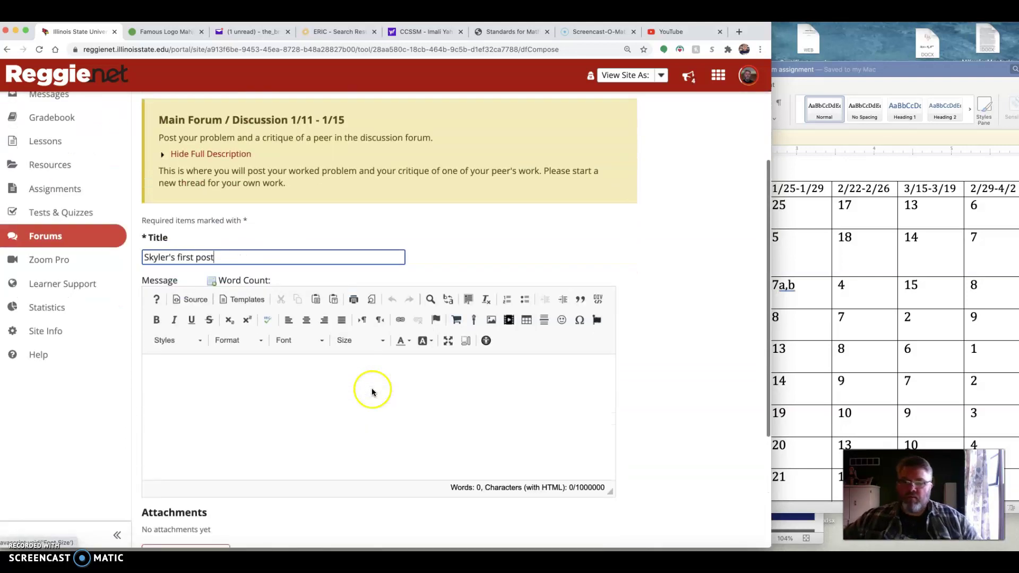
left_click(208, 480)
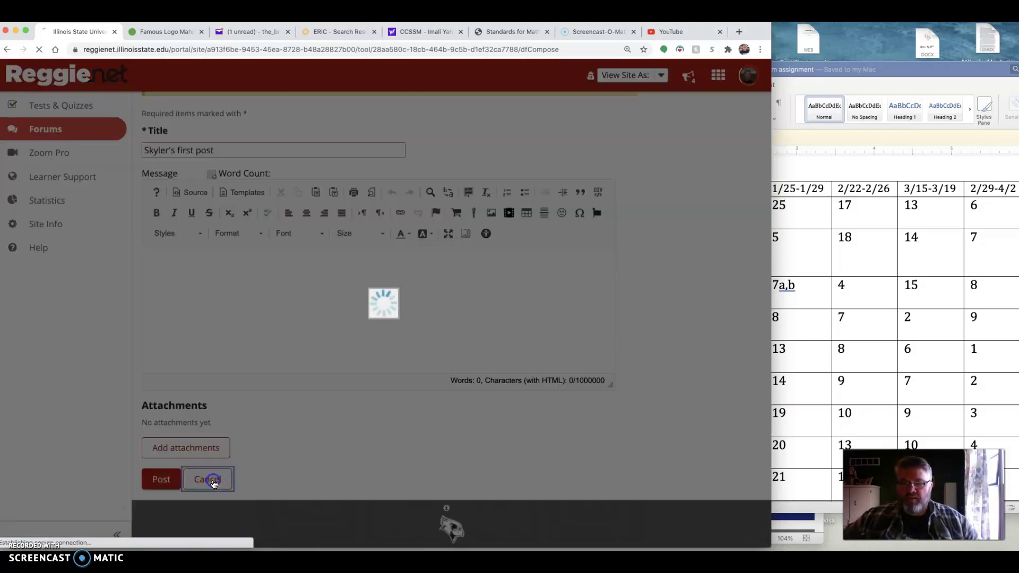
left_click(805, 169)
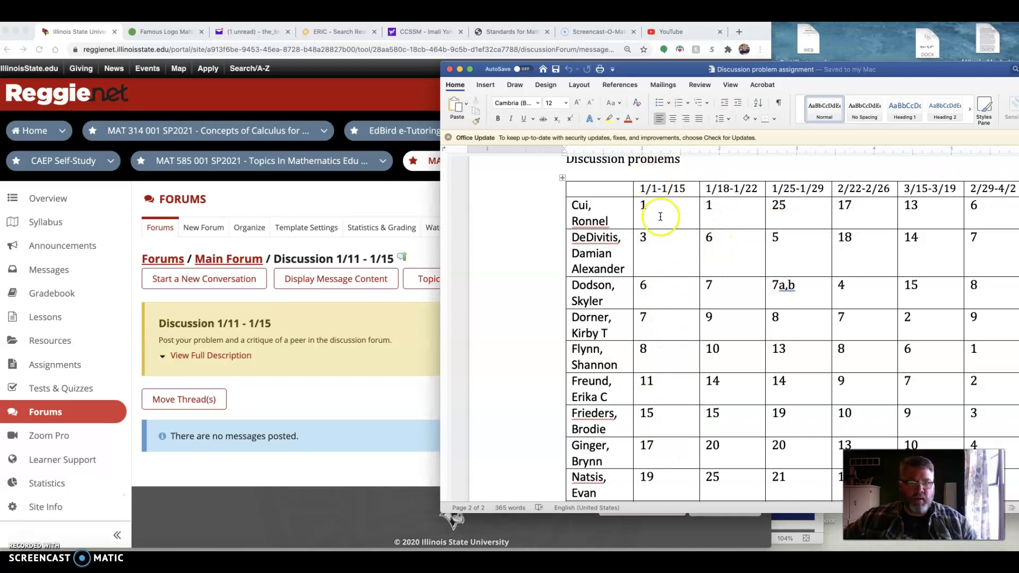
Move the assignment window up-left, read its requirements and three grading questions, then show the Tentative Weekly Schedule
left_click(356, 395)
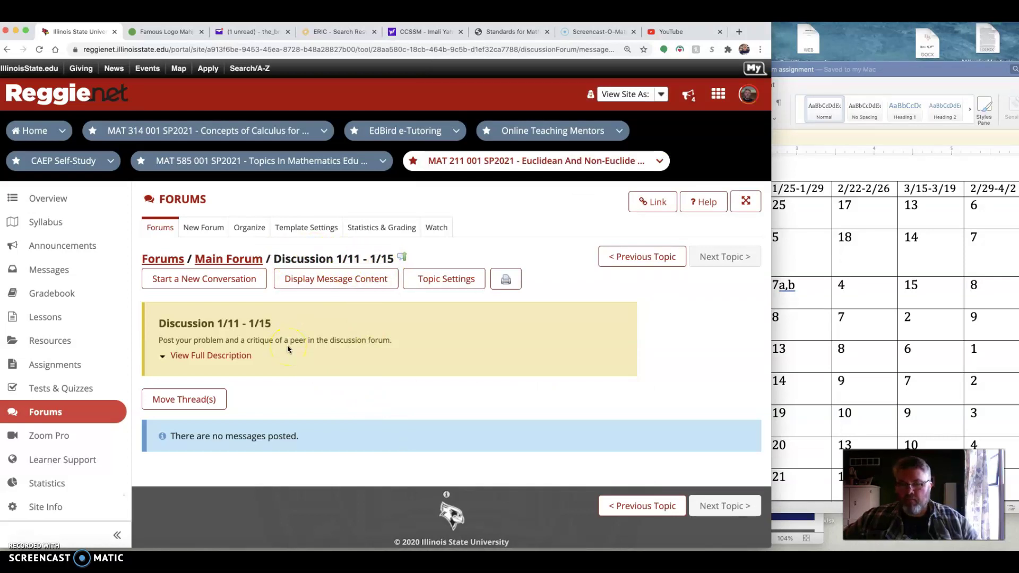
left_click(852, 164)
scroll(827, 175, "up", 5)
scroll(821, 178, "up", 10)
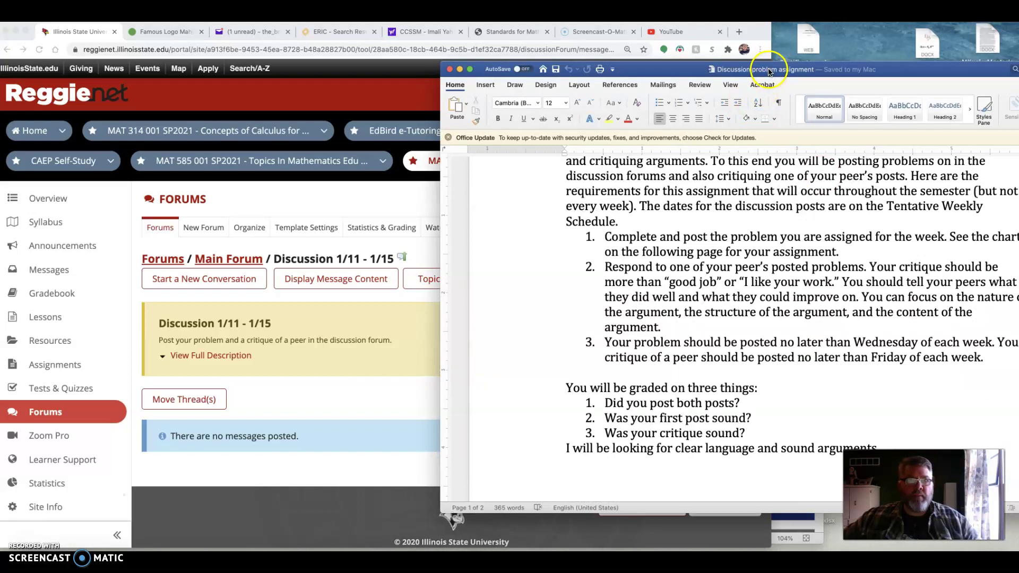
left_click_drag(769, 69, 731, 45)
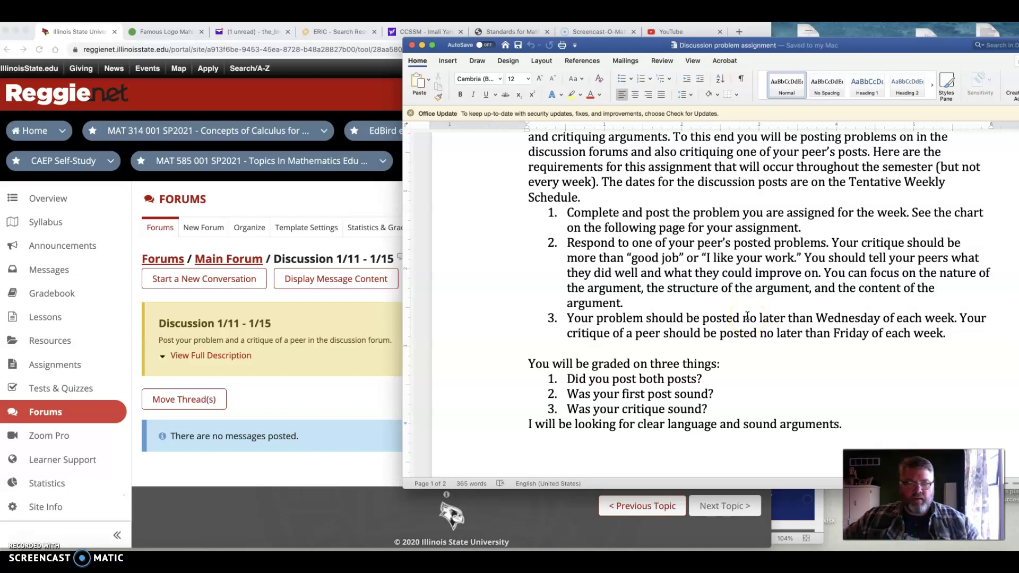
scroll(749, 310, "down", 5)
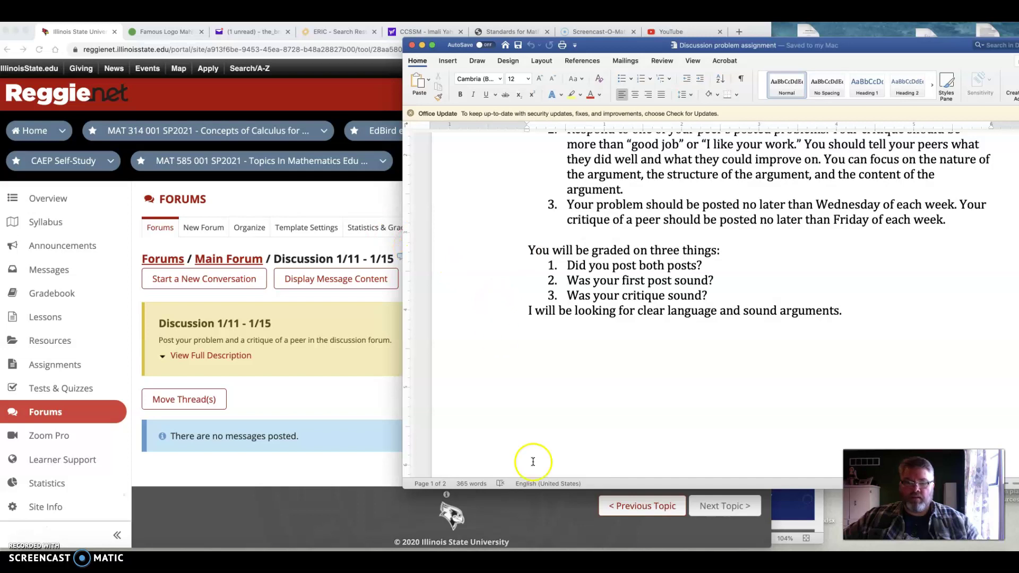
left_click(511, 549)
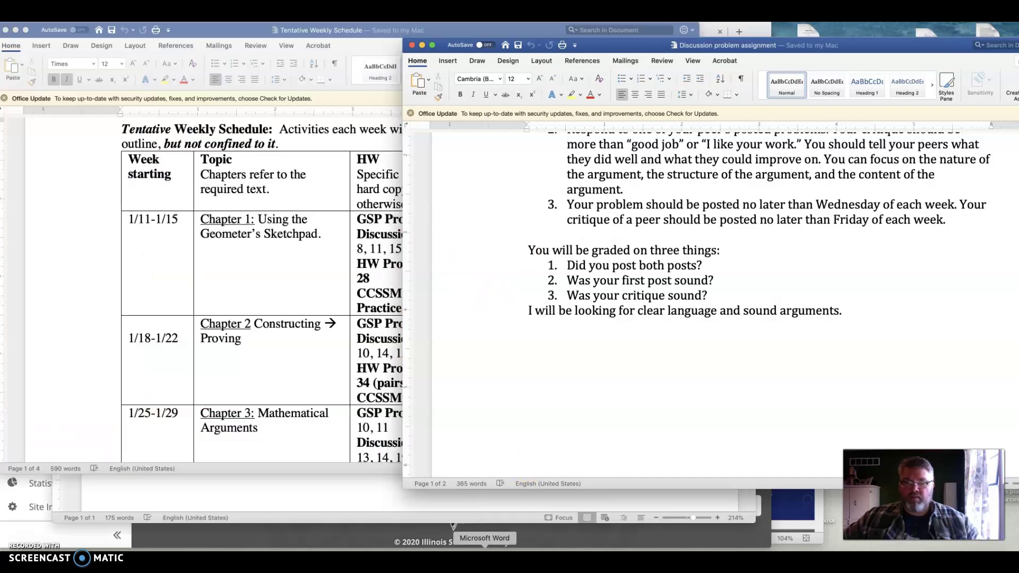
Check the schedule's 1/11-1/15 problems (pp. 17-19) against the student assignment table, ending on the schedule
left_click(295, 270)
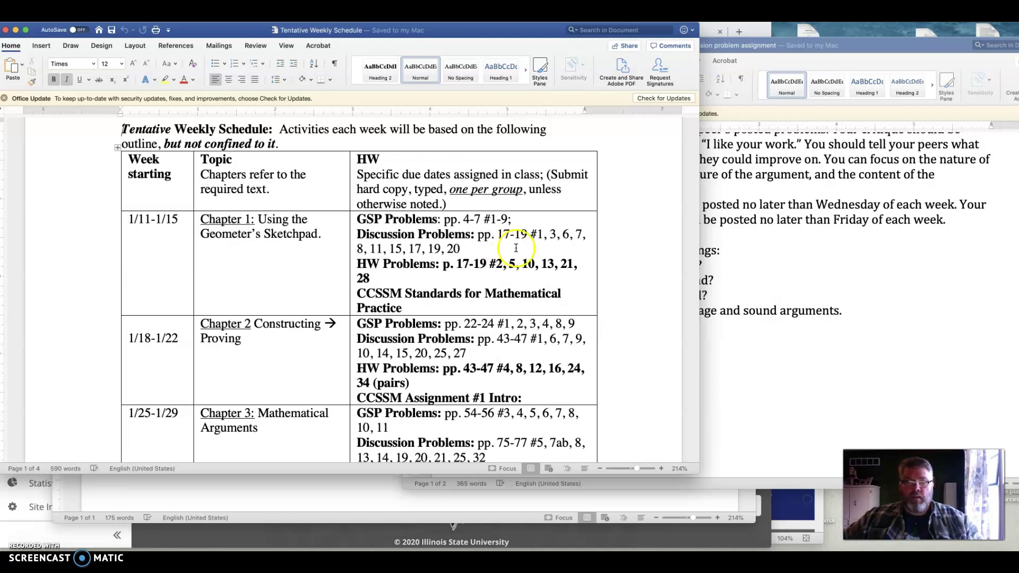
left_click(757, 251)
scroll(757, 252, "down", 20)
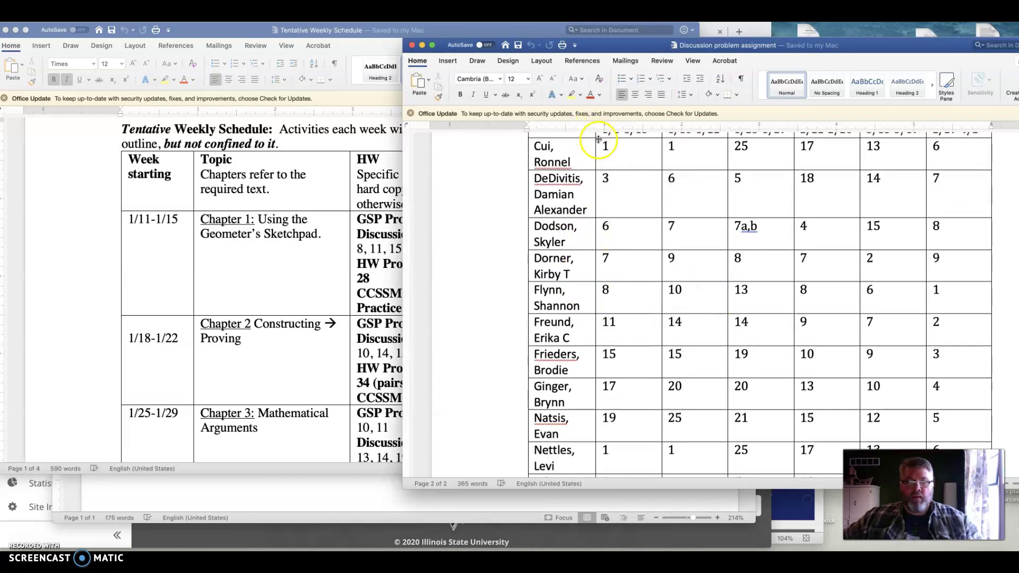
scroll(588, 313, "up", 3)
left_click(350, 247)
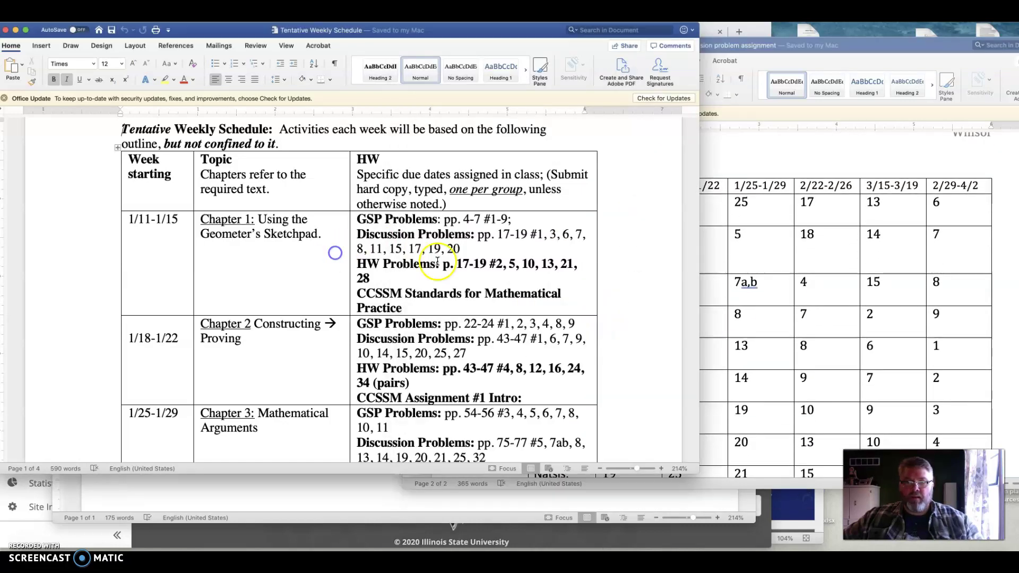